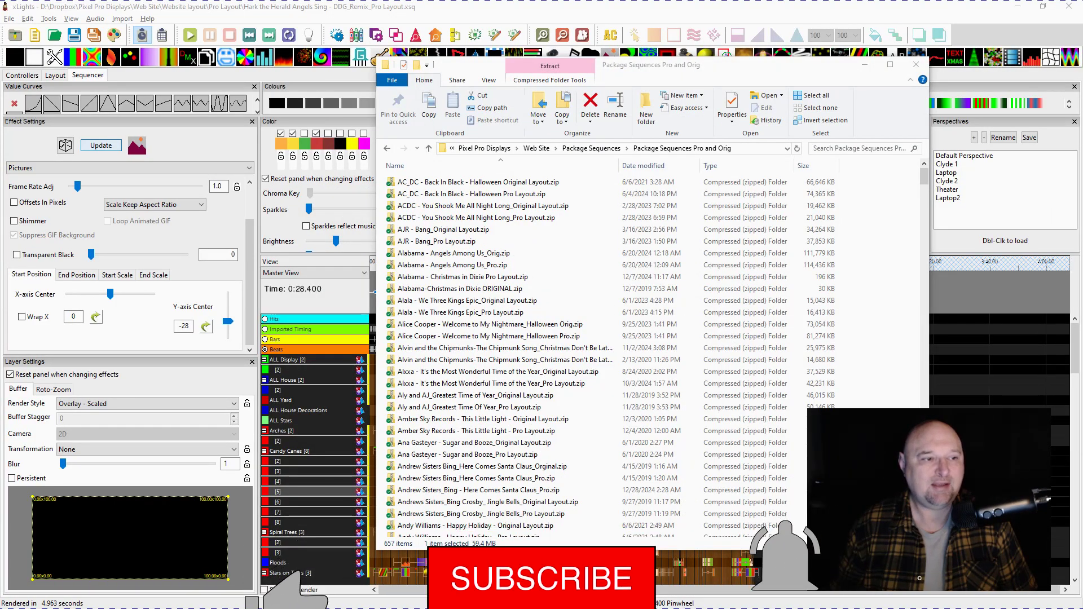
Move the Package Sequences Pro and Orig Explorer window up and to the left
click(632, 68)
drag(632, 68, 451, 55)
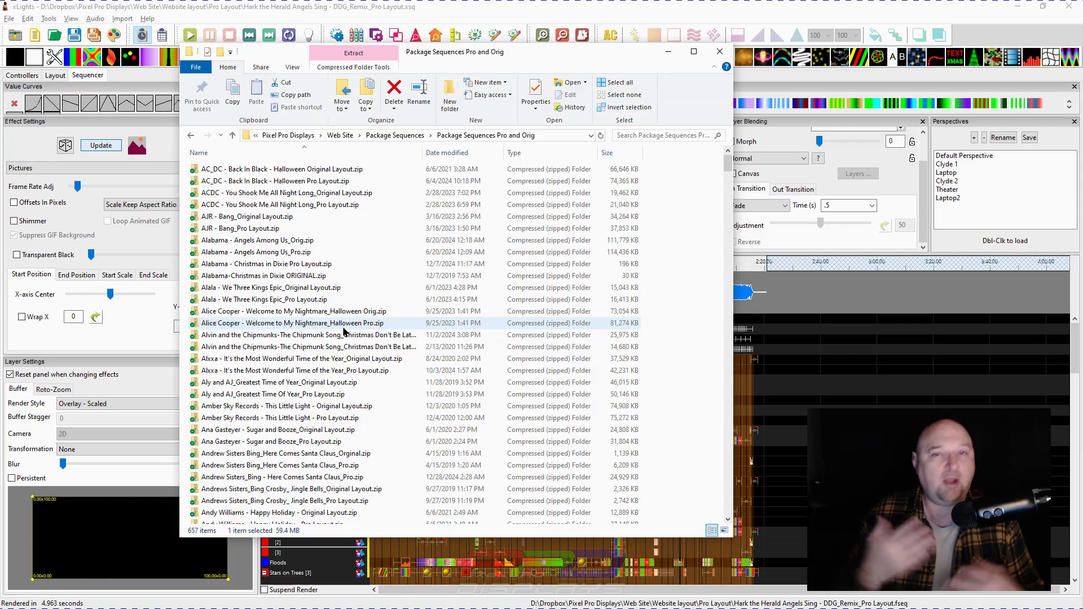
Scroll down the package list and open Ariana Grande - Santa Tell Me_Pro Layout.zip
scroll(344, 331, down, 2)
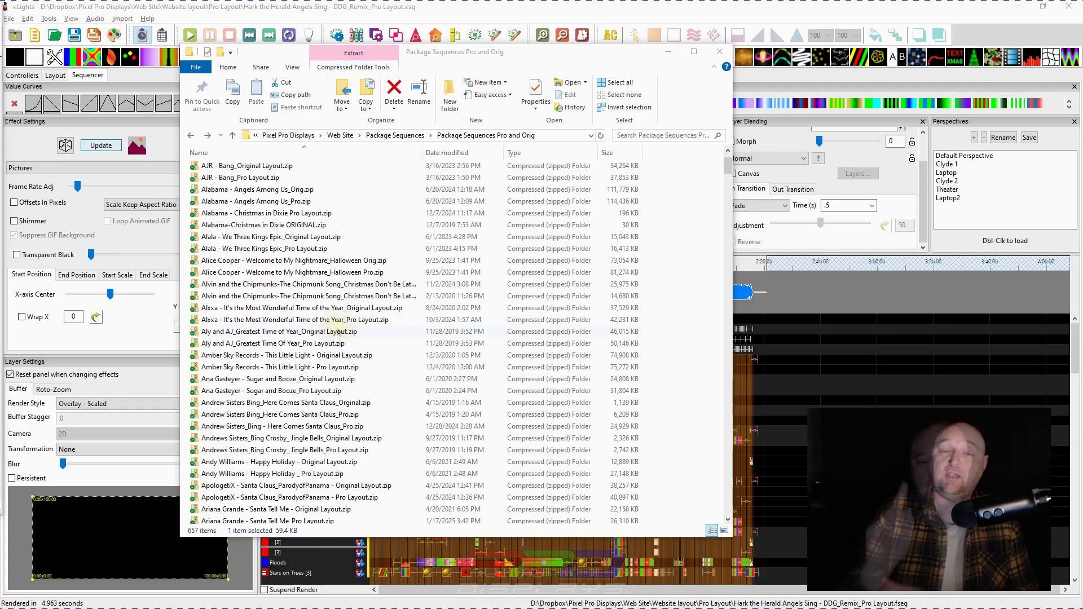
scroll(333, 331, down, 1)
click(283, 506)
click(277, 506)
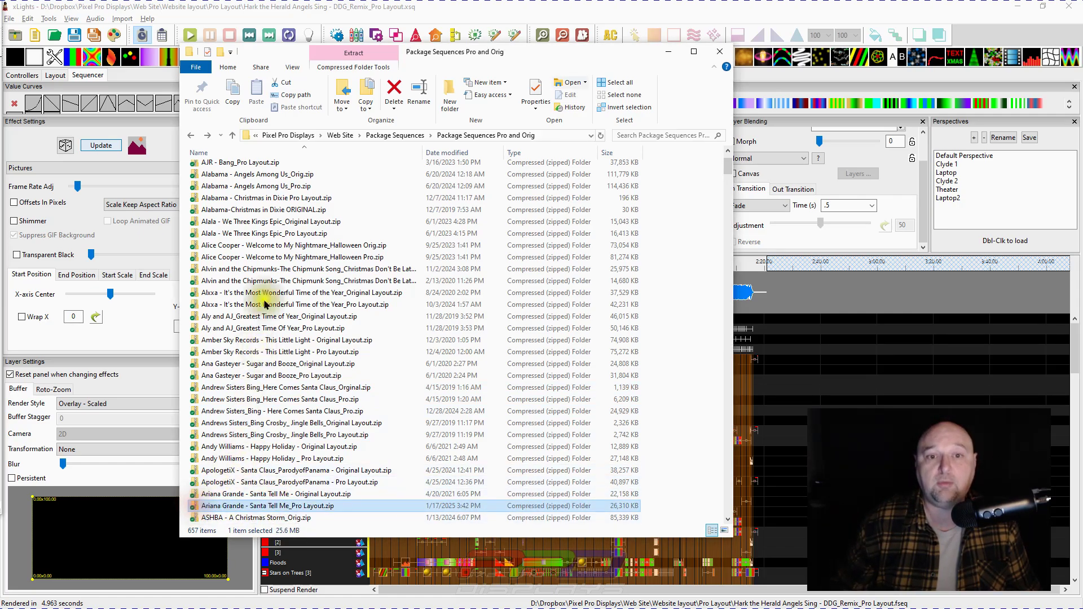
key(Return)
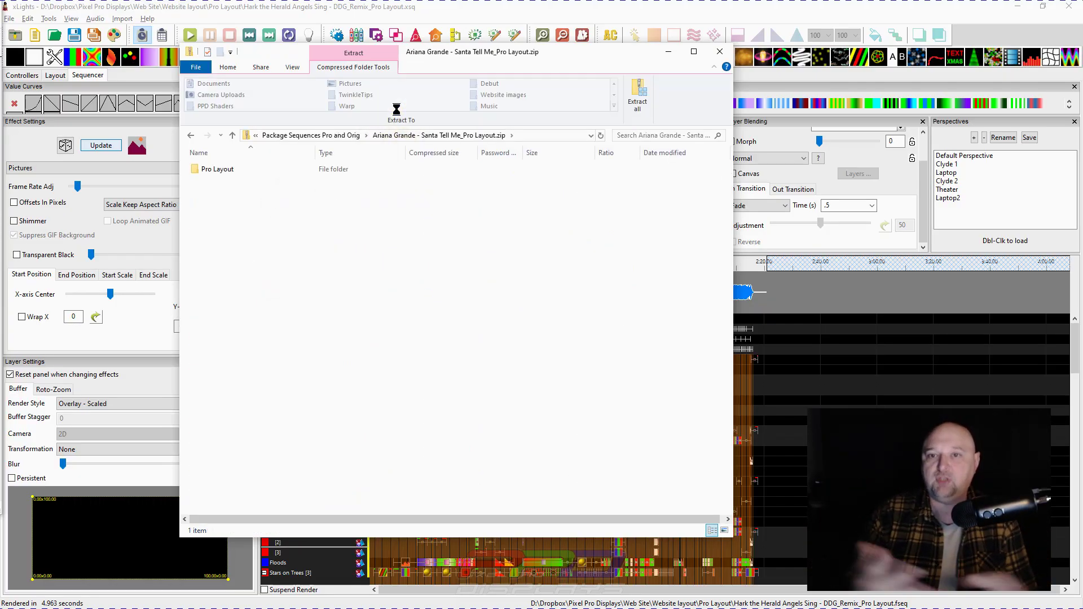
Open the Pro Layout folder inside the Santa Tell Me zip
click(207, 171)
click(209, 170)
click(211, 169)
click(211, 169)
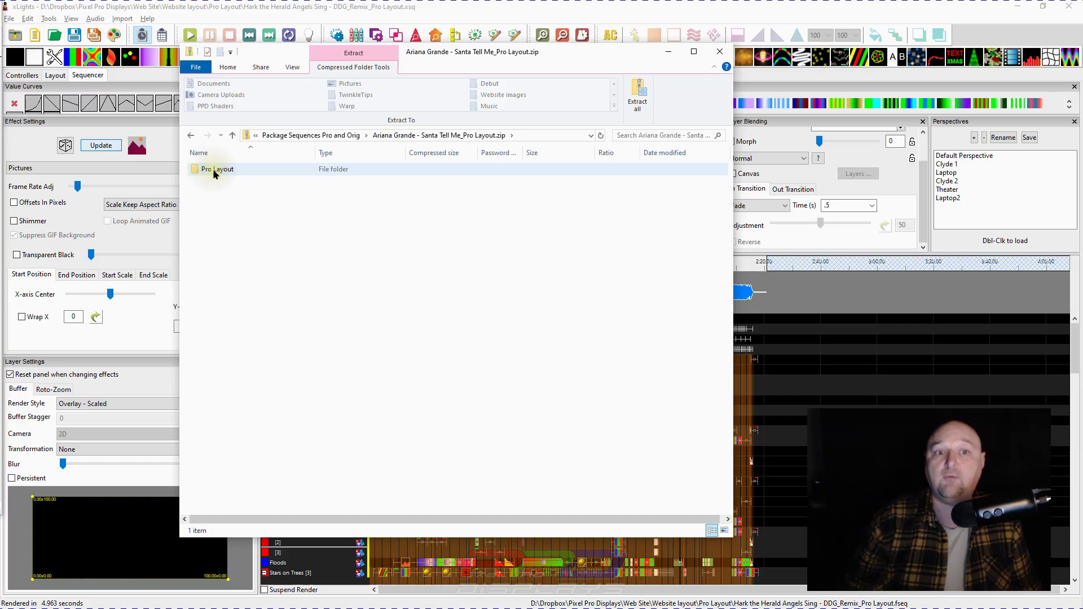
double_click(213, 169)
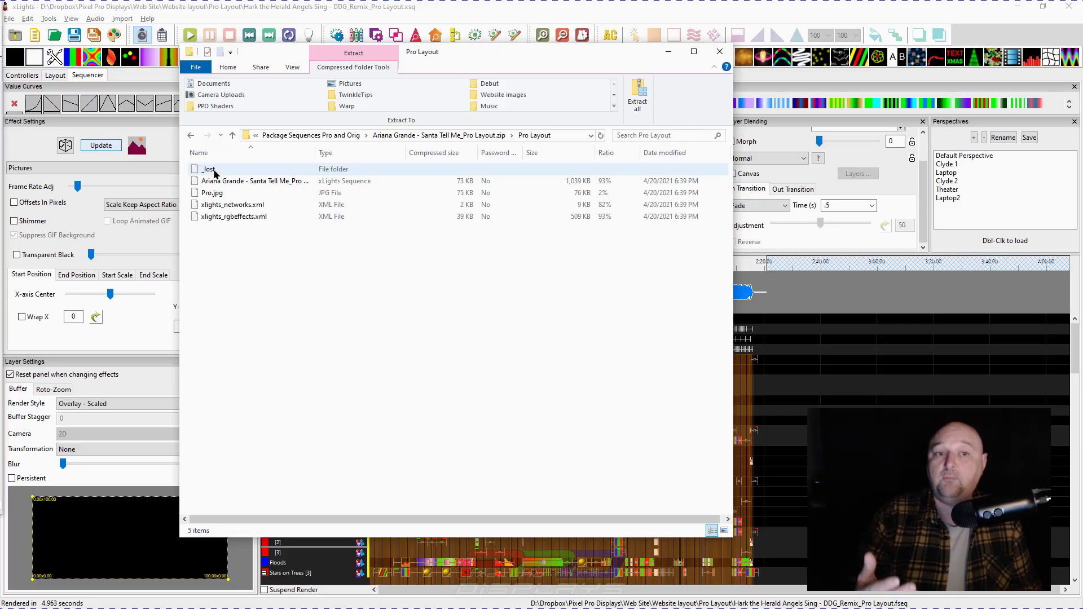
Select xlights_networks.xml, xlights_rgbeffects.xml and Pro.jpg, then move the window aside to reveal xLights
click(224, 207)
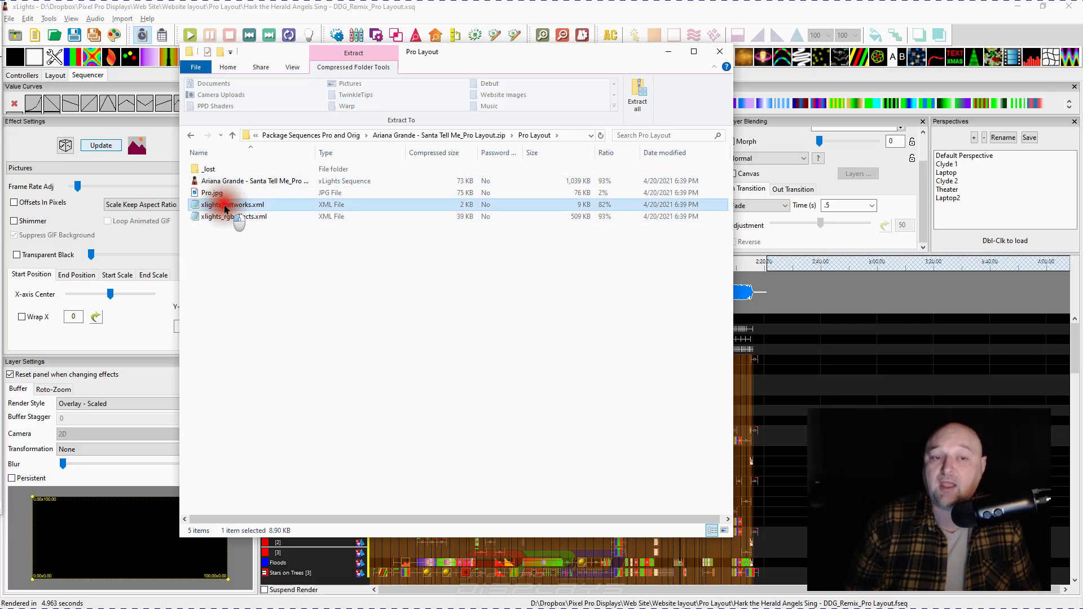
click(226, 217)
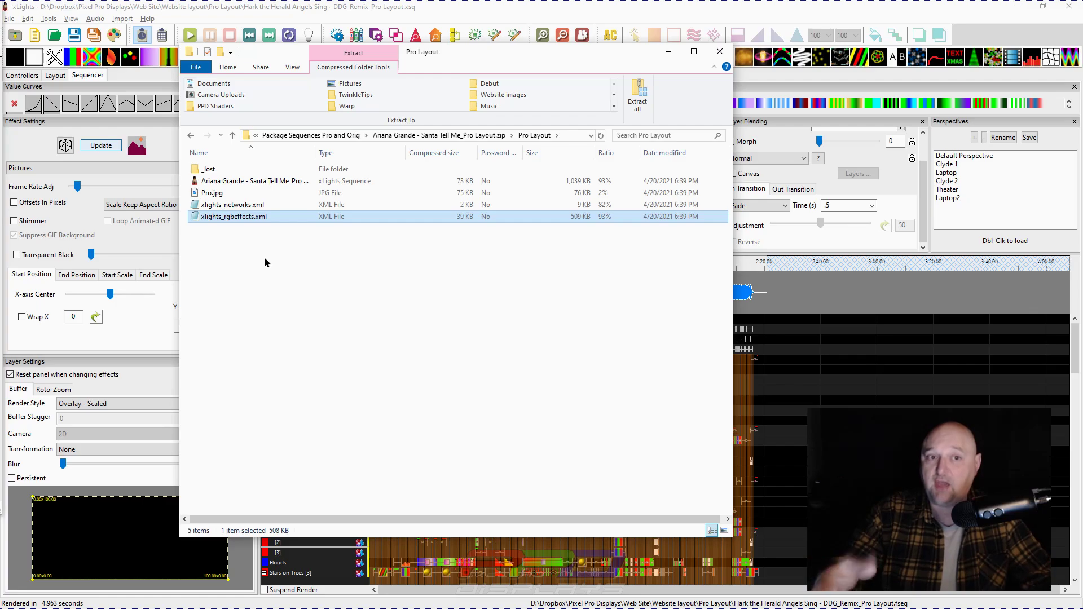
click(208, 193)
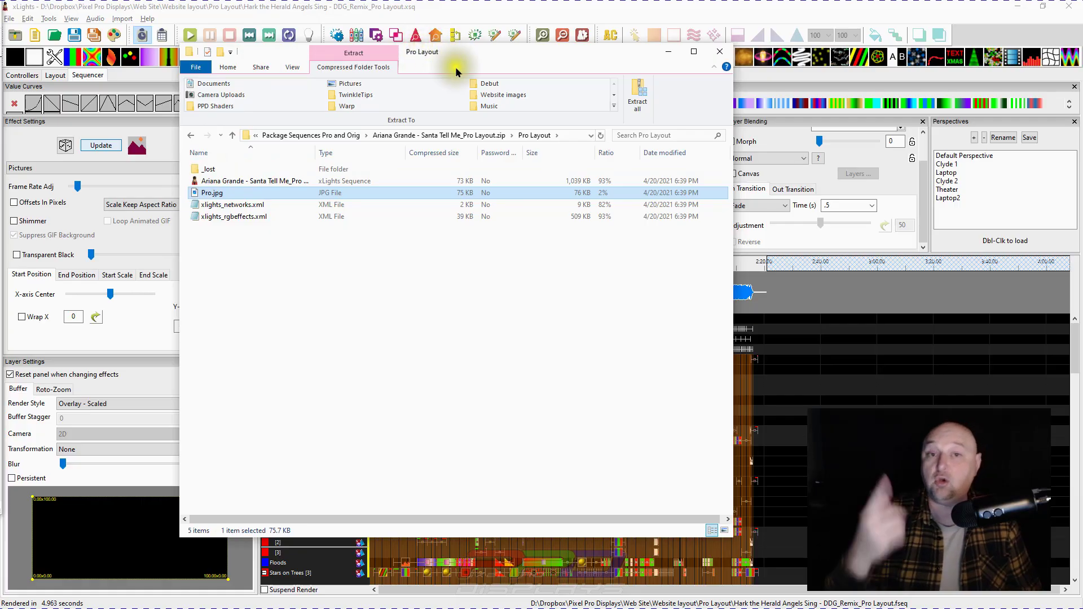
drag(452, 52, 0, 52)
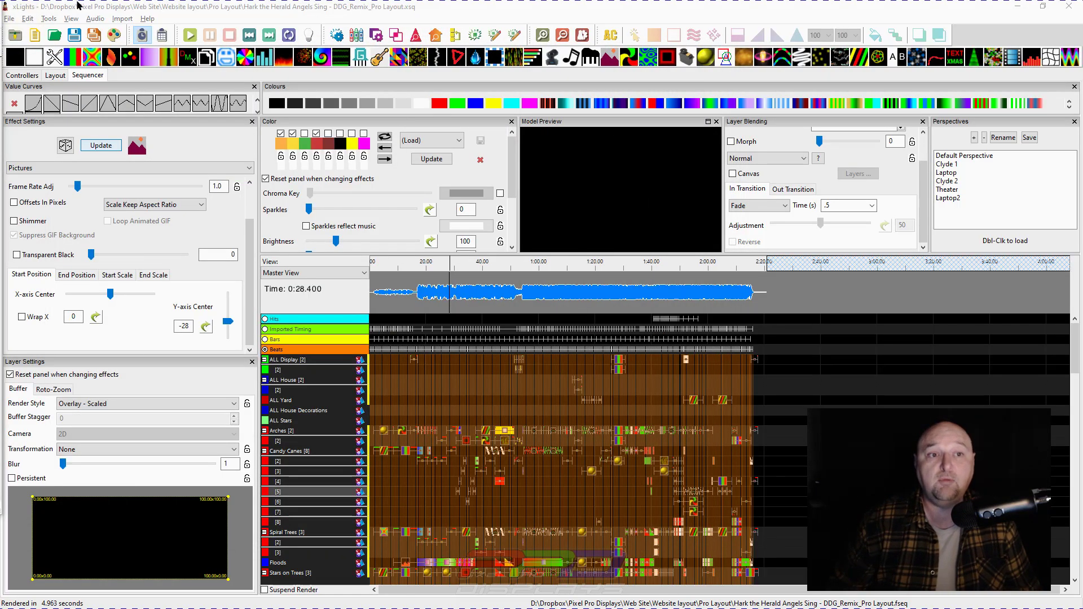
Show the xLights house layout with its Pro.jpg background image, then return to the Pro Layout window
click(56, 75)
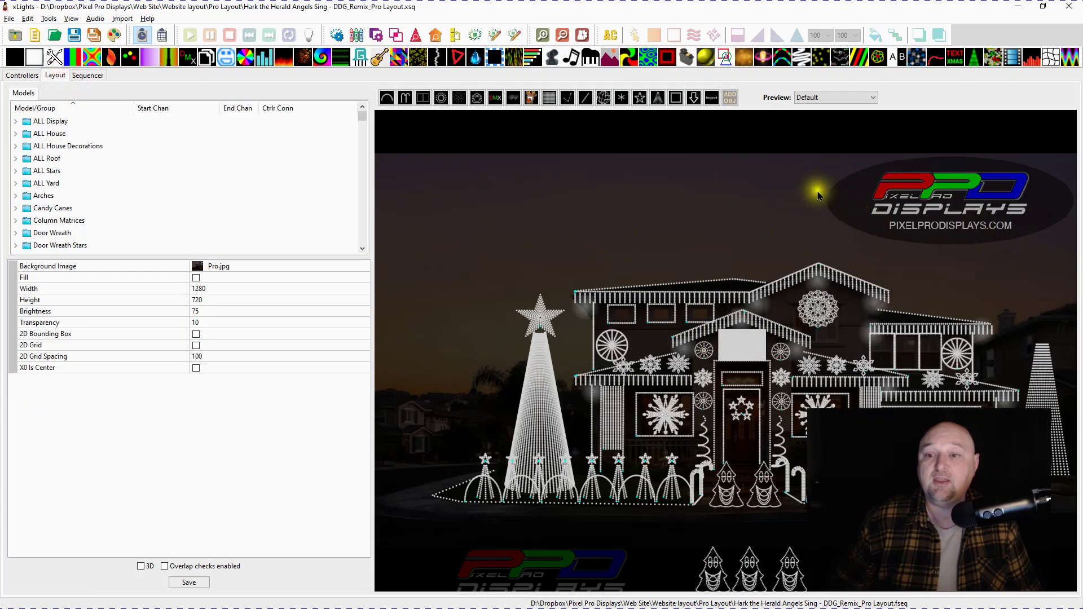
click(225, 265)
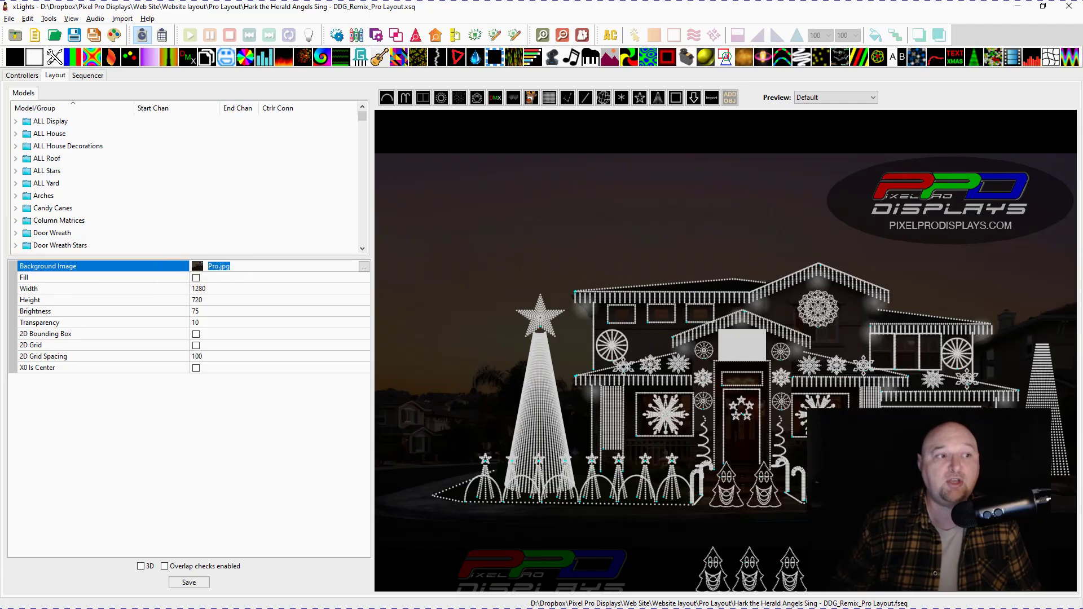
key(alt+Tab)
click(470, 36)
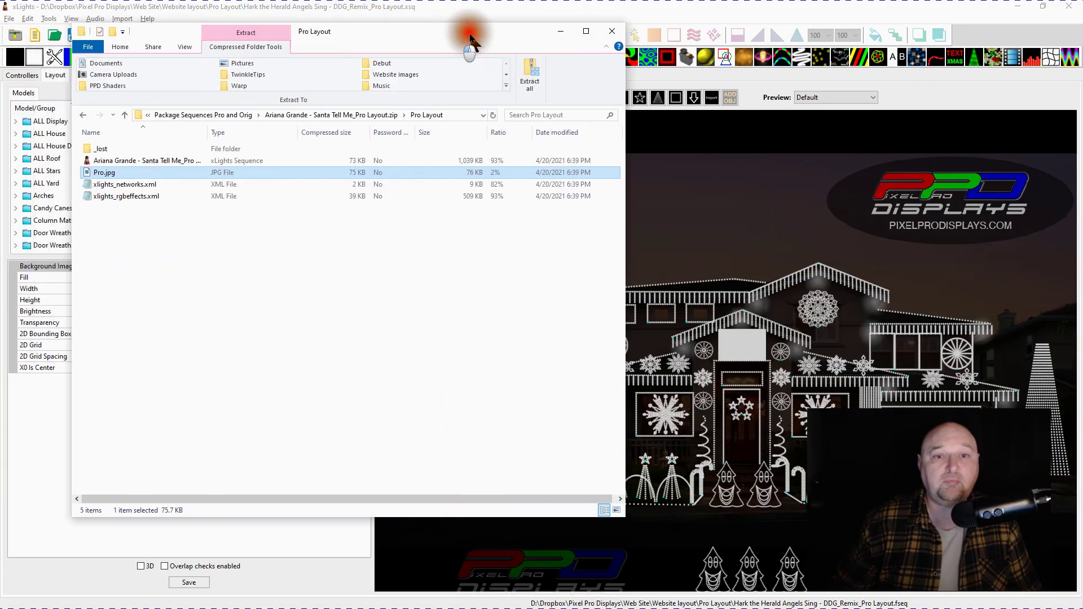
Inspect the sequence and both XML files with a wider Name column, then bring back the Package Sequences window
drag(470, 37, 620, 38)
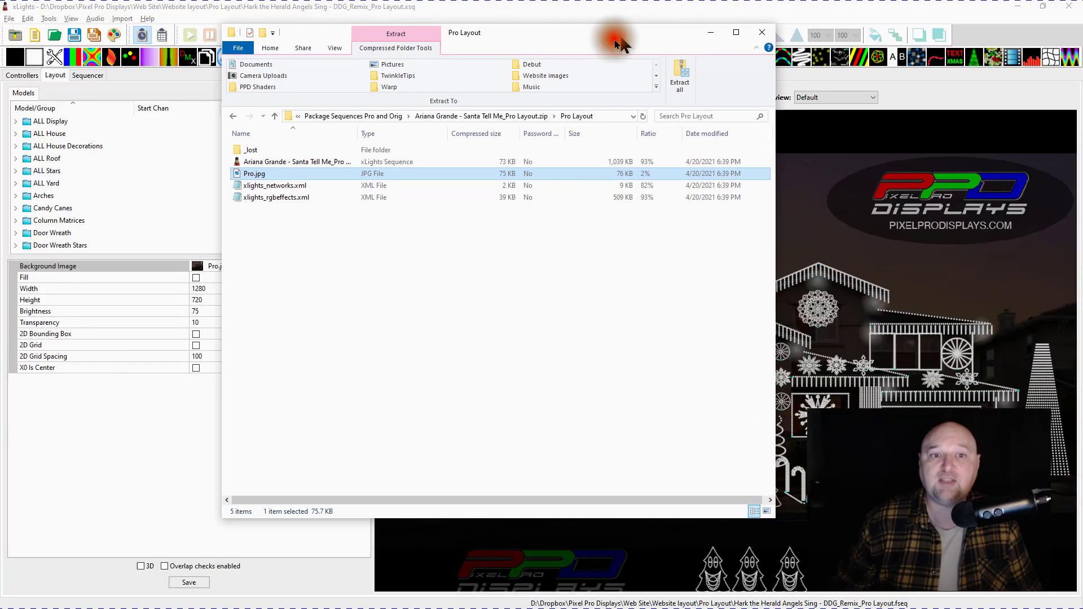
click(257, 163)
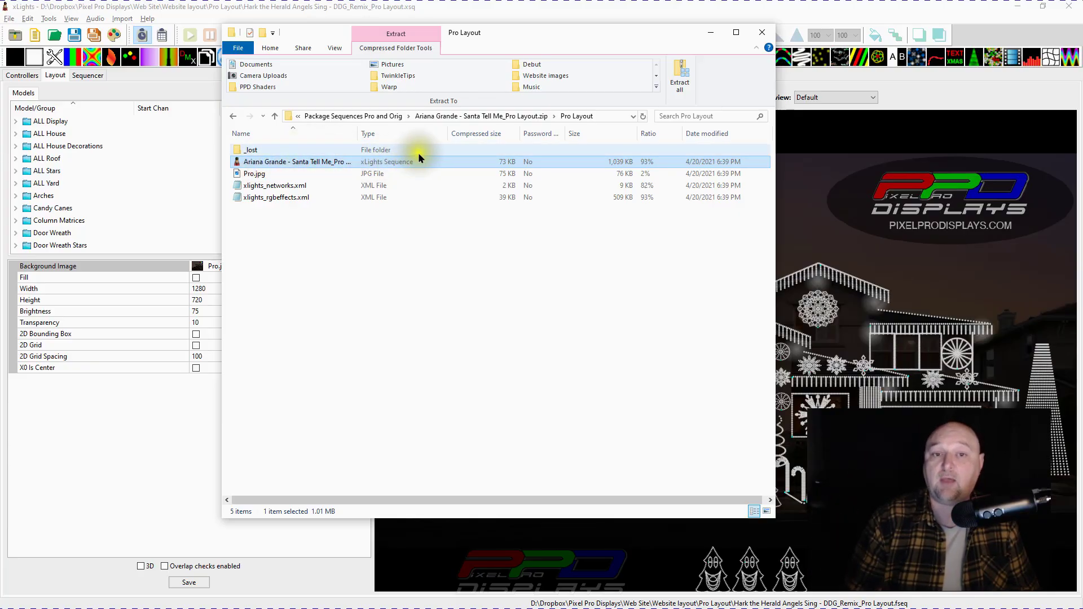
drag(358, 134, 418, 135)
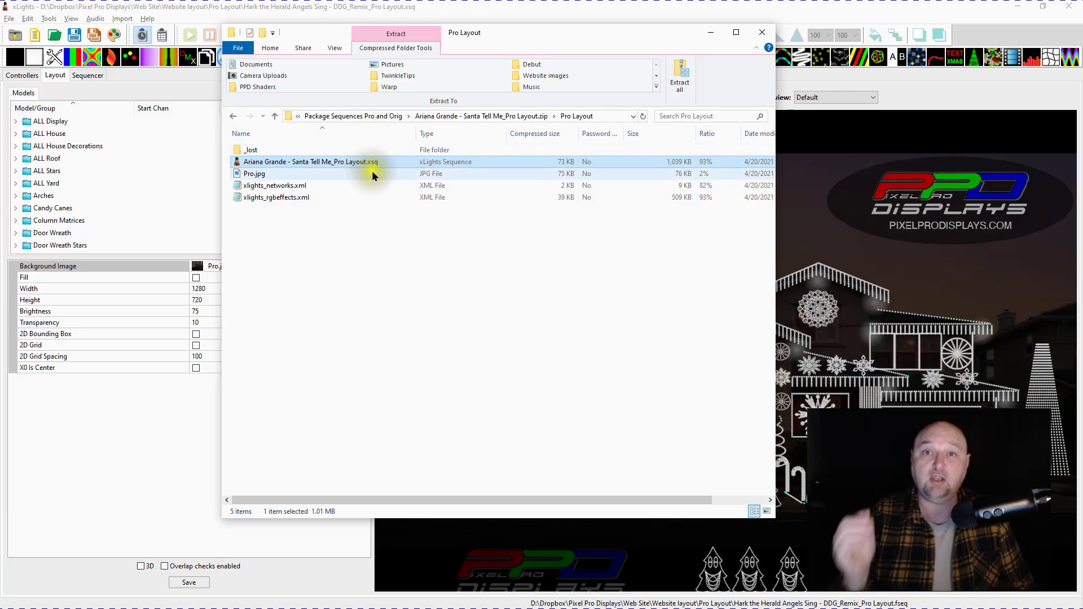
click(289, 186)
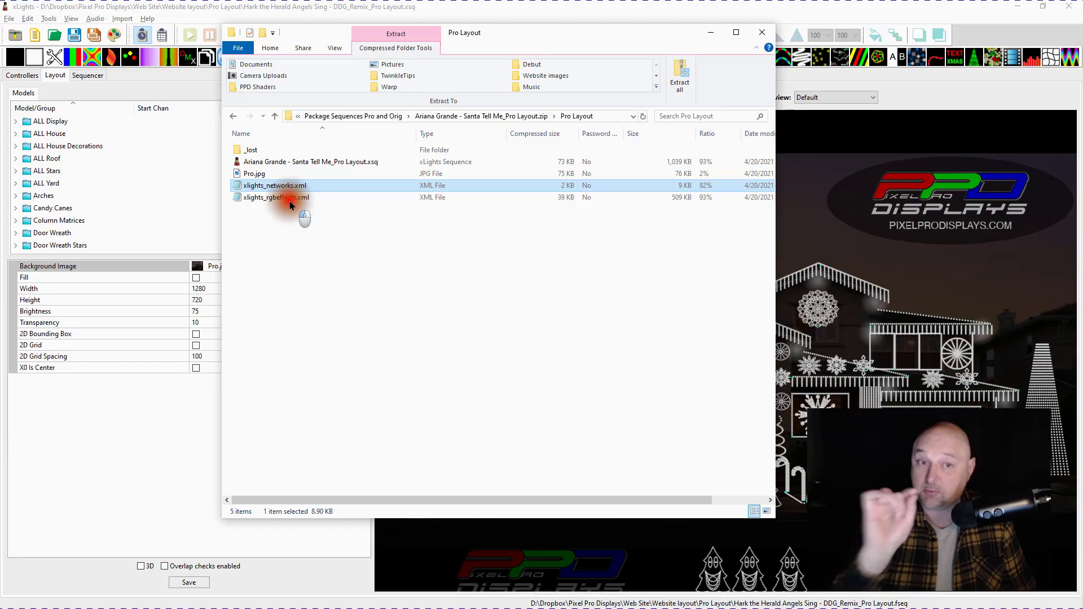
click(301, 199)
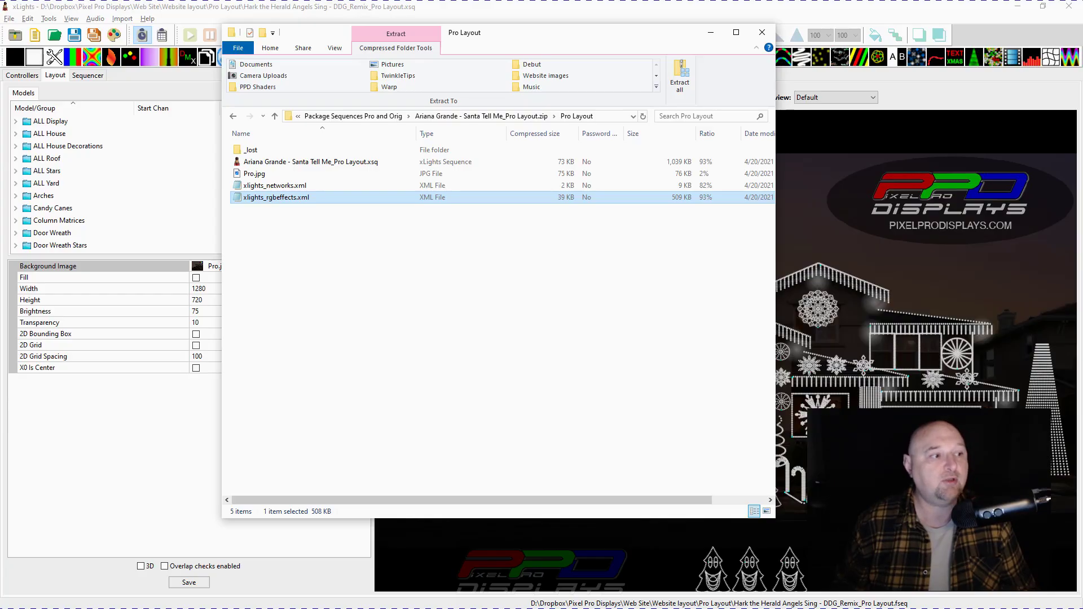
drag(0, 59, 348, 62)
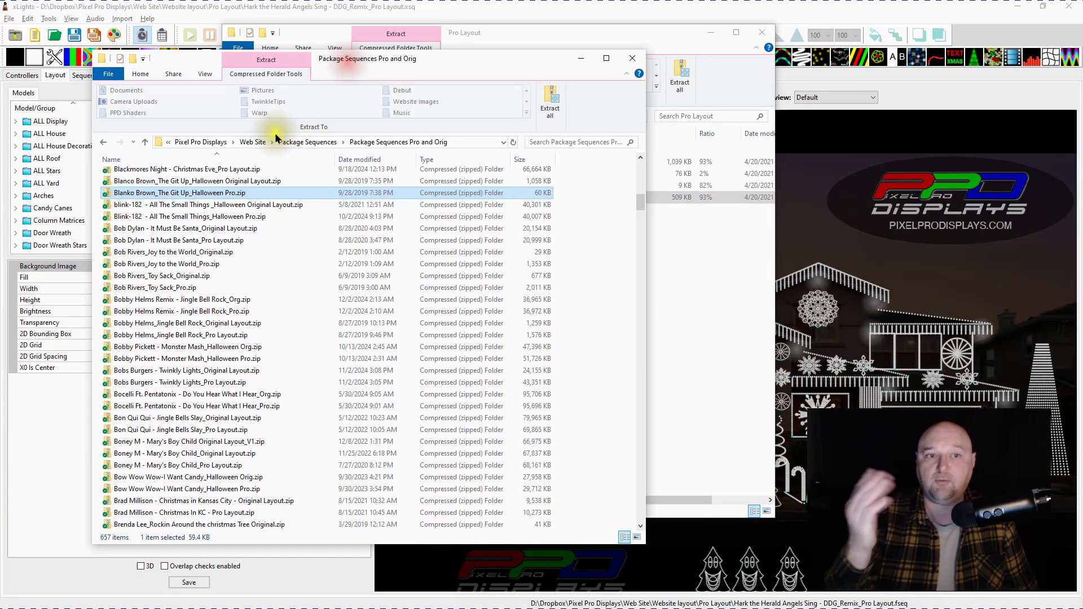
Open Blanko Brown_The Git Up_Halloween Pro.zip and its 'the Git Up' folder
click(150, 195)
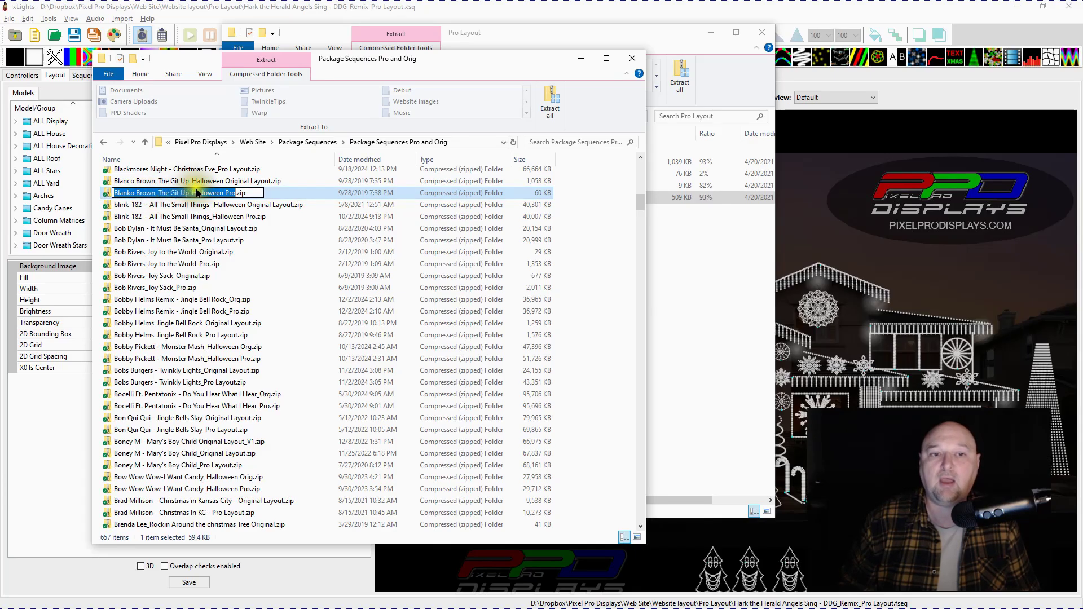
click(104, 196)
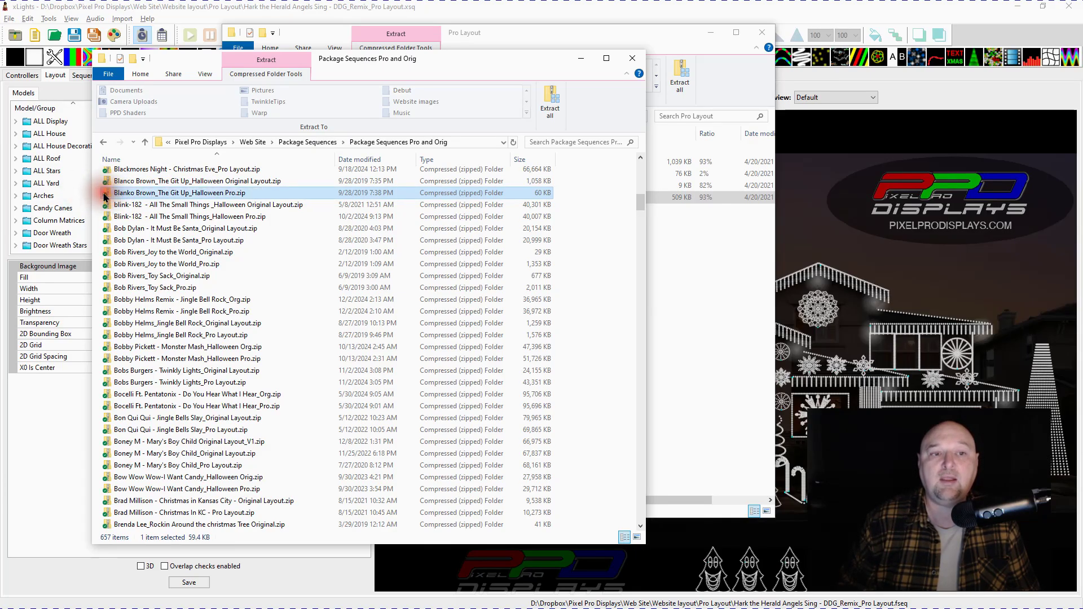
double_click(104, 195)
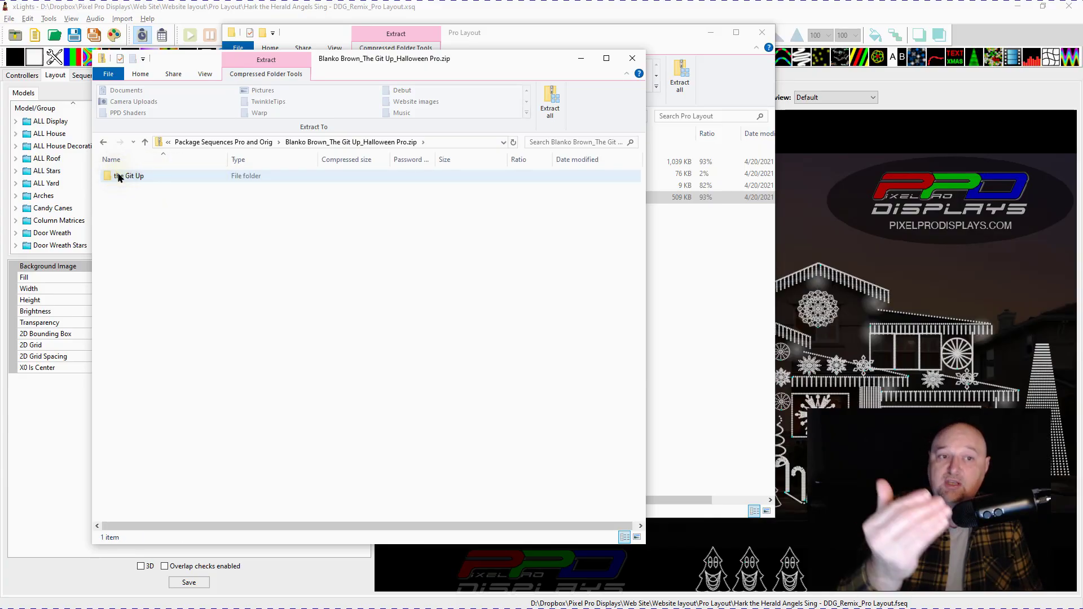
click(120, 178)
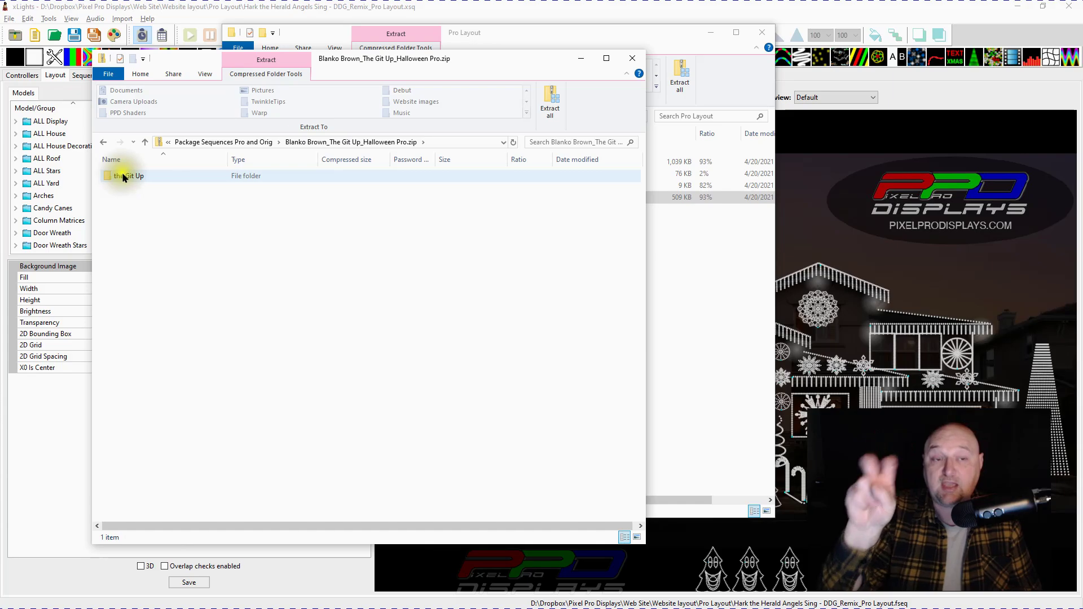
double_click(123, 178)
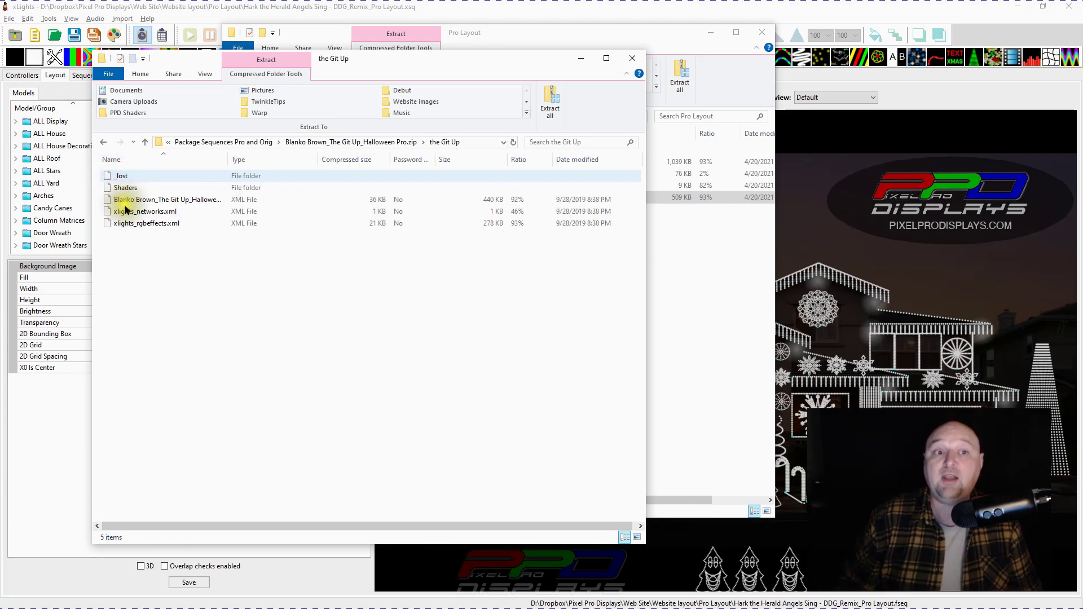
Select the Blanko Brown sequence XML, widen the Name column, and close the window
click(121, 199)
drag(227, 161, 268, 160)
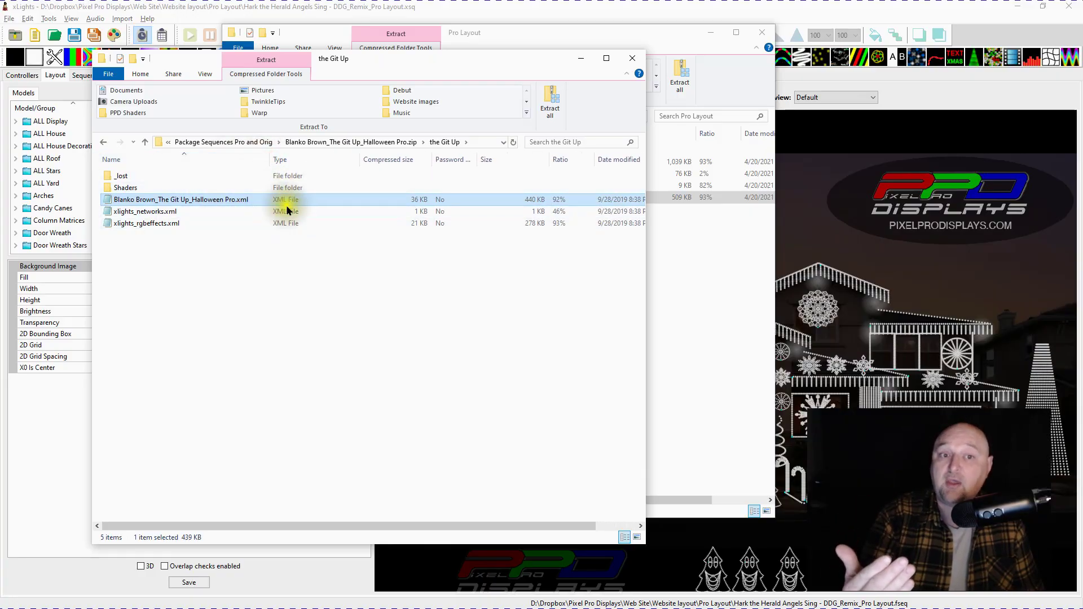
drag(388, 56, 336, 141)
key(alt+F4)
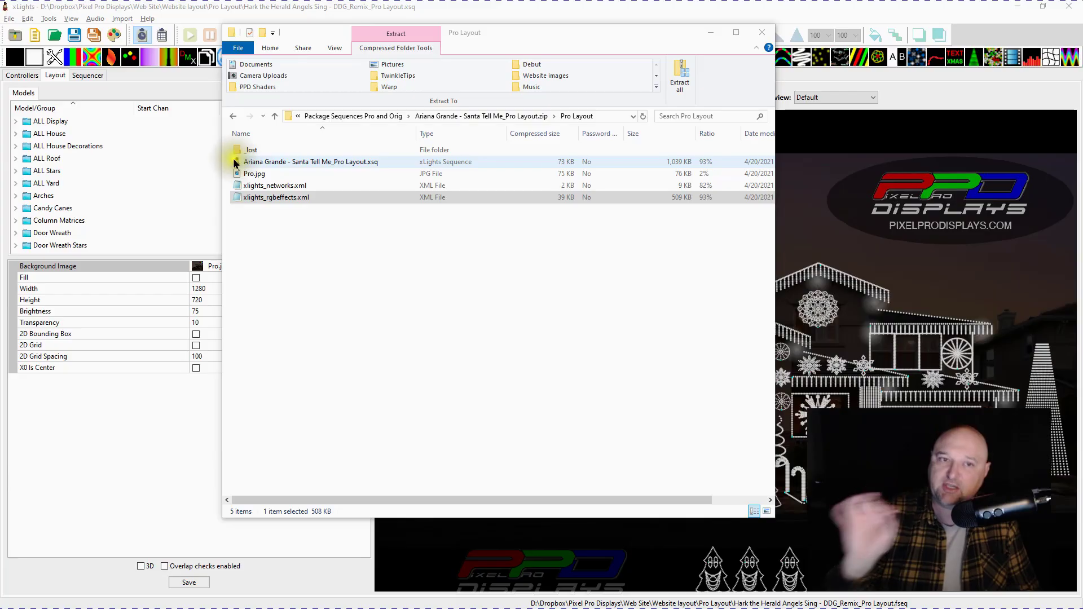
Bring the Git Up window back over Pro Layout, close it, and reactivate Pro Layout
drag(3, 54, 595, 64)
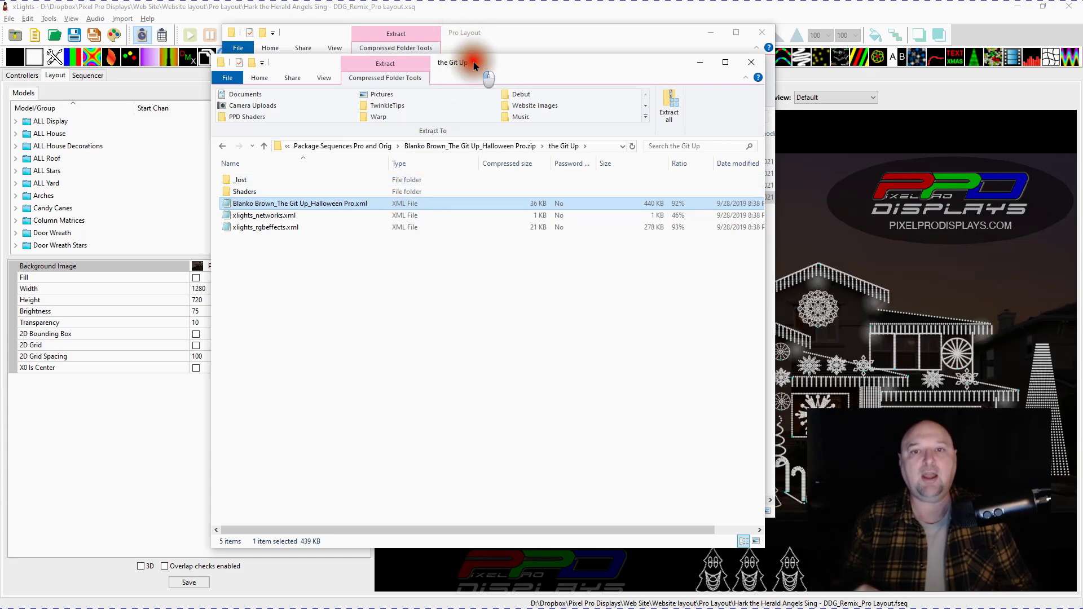
key(ctrl+w)
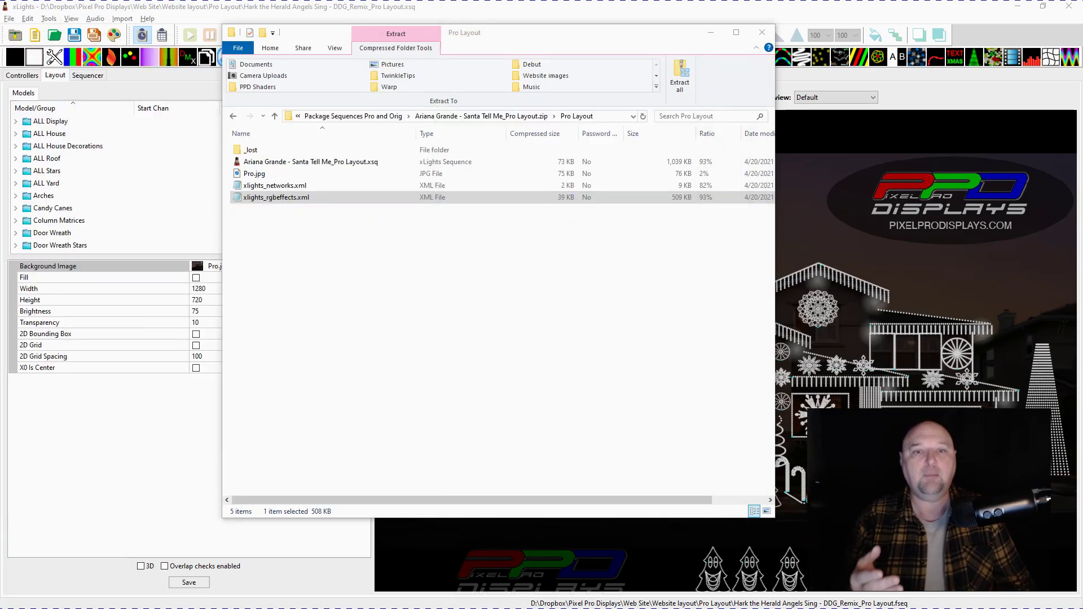
click(242, 150)
Open _lost, sort by Type, select Matrix blocks.gif and Arch.png, then return to Pro Layout
double_click(246, 154)
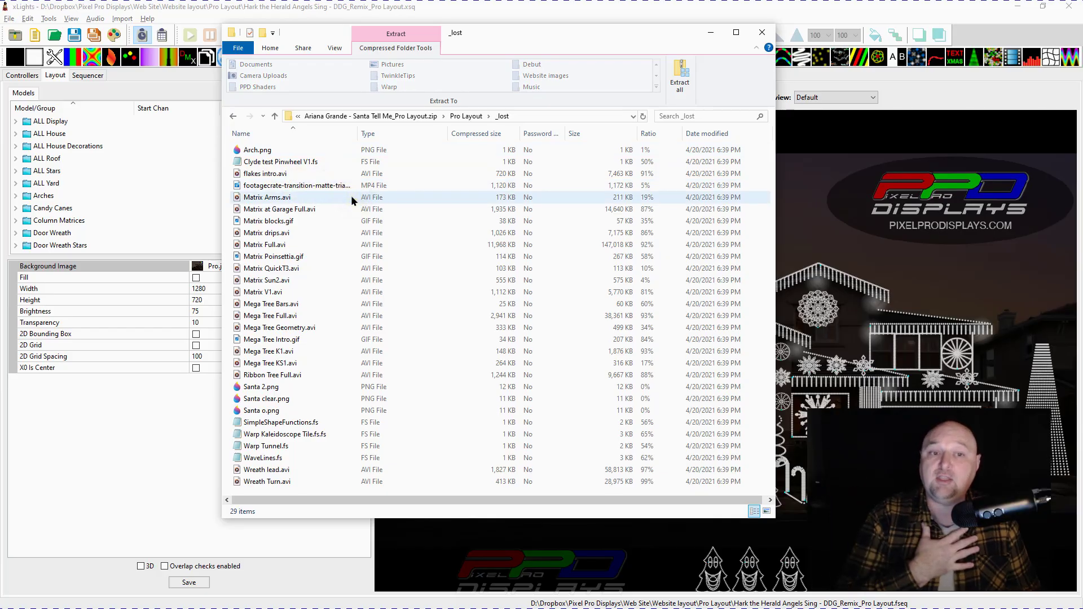
click(368, 134)
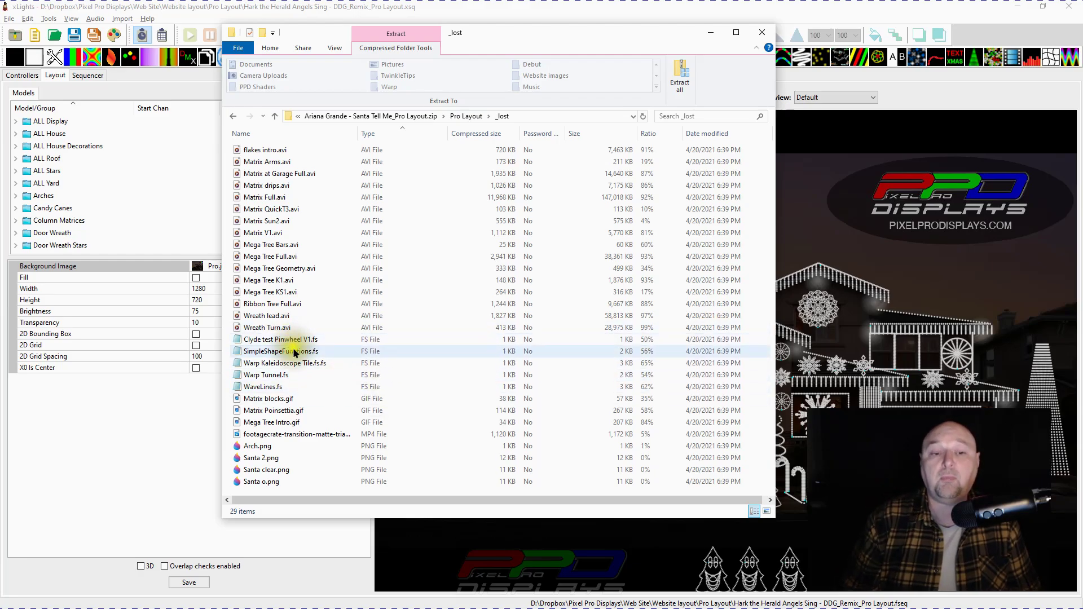
scroll(297, 395, right, 1)
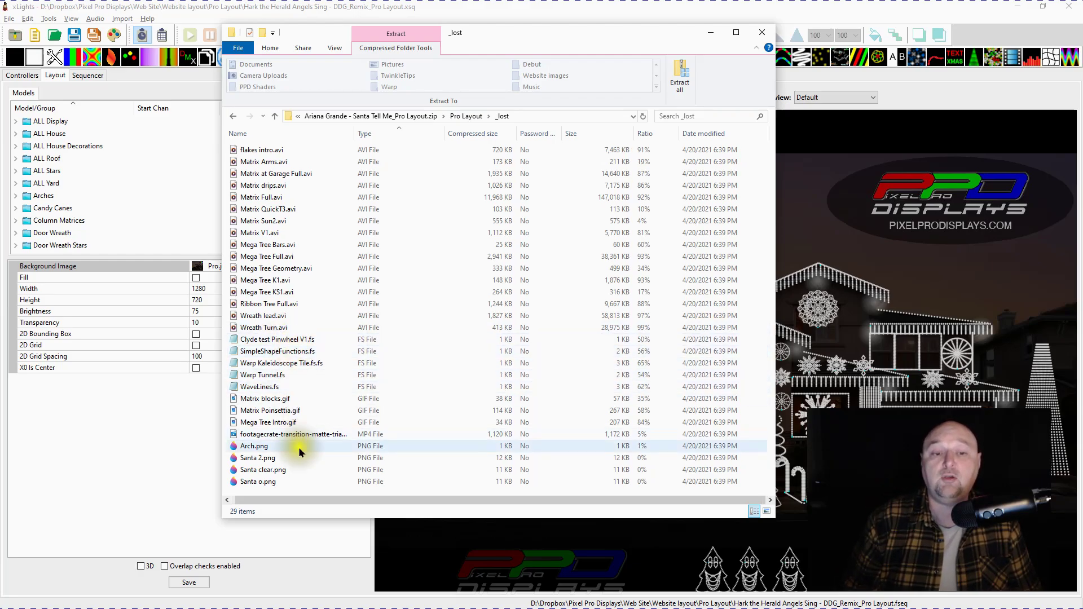
click(366, 400)
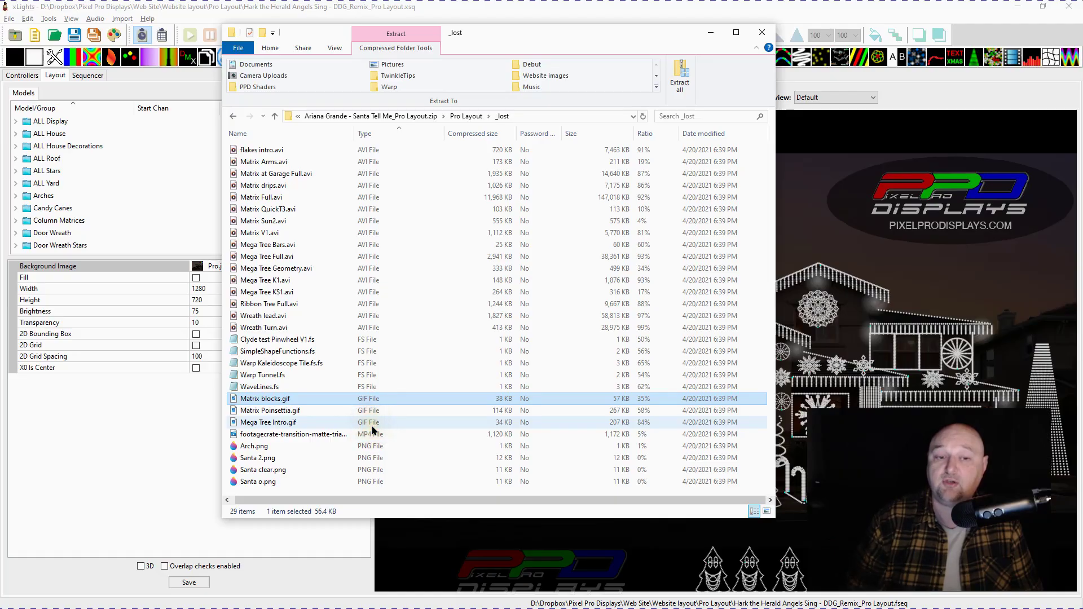
click(362, 445)
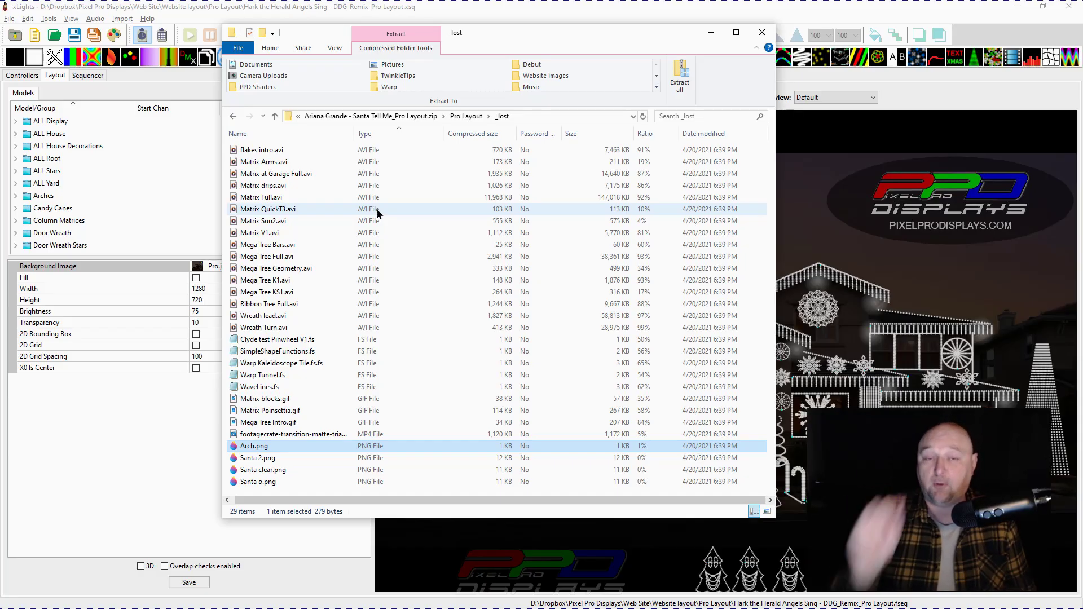
click(467, 117)
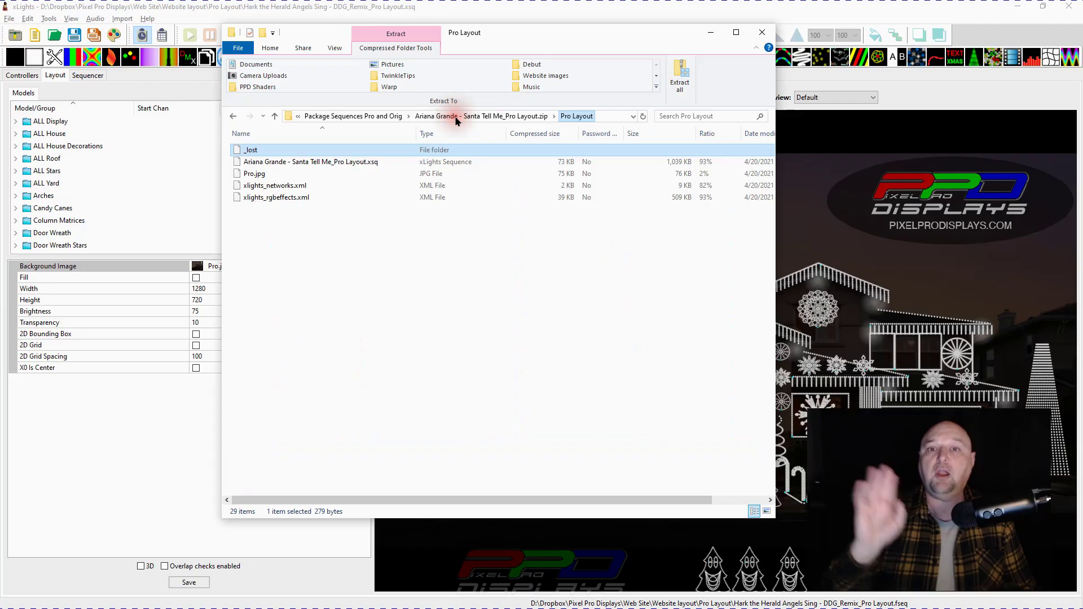